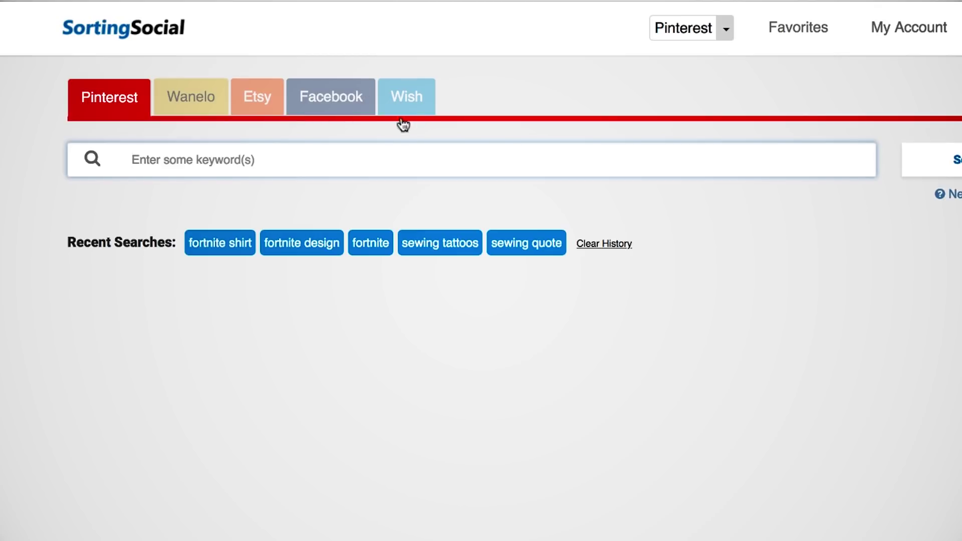
Rerun the recent 'nurse t-shirt' search on Wish to show its product results
left_click(410, 86)
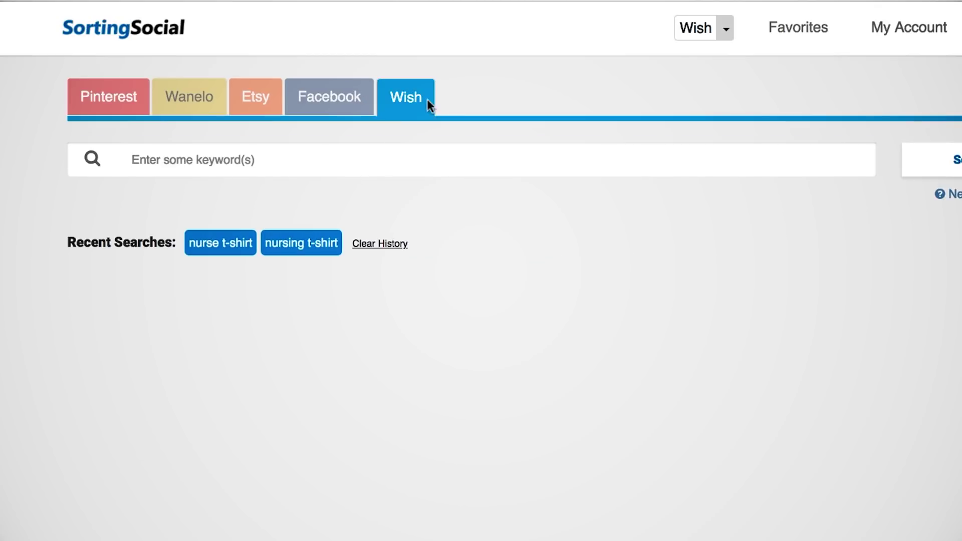
left_click(225, 239)
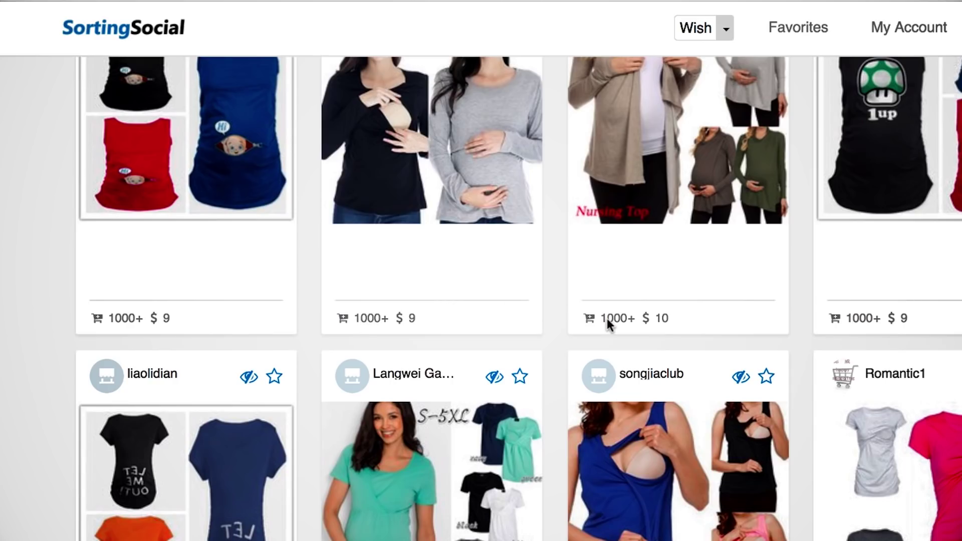
scroll(617, 318, "up", 5)
scroll(619, 351, "down", 3)
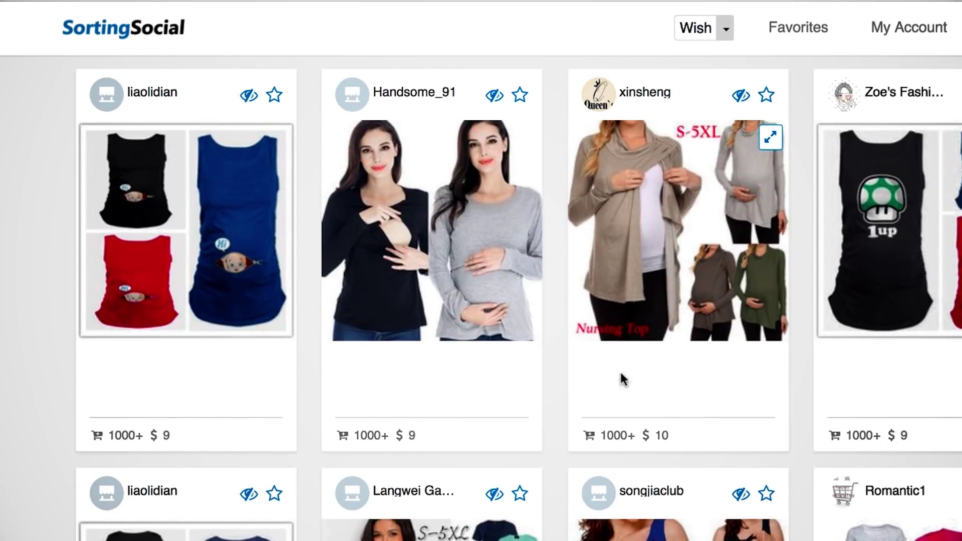
mouse_move(614, 435)
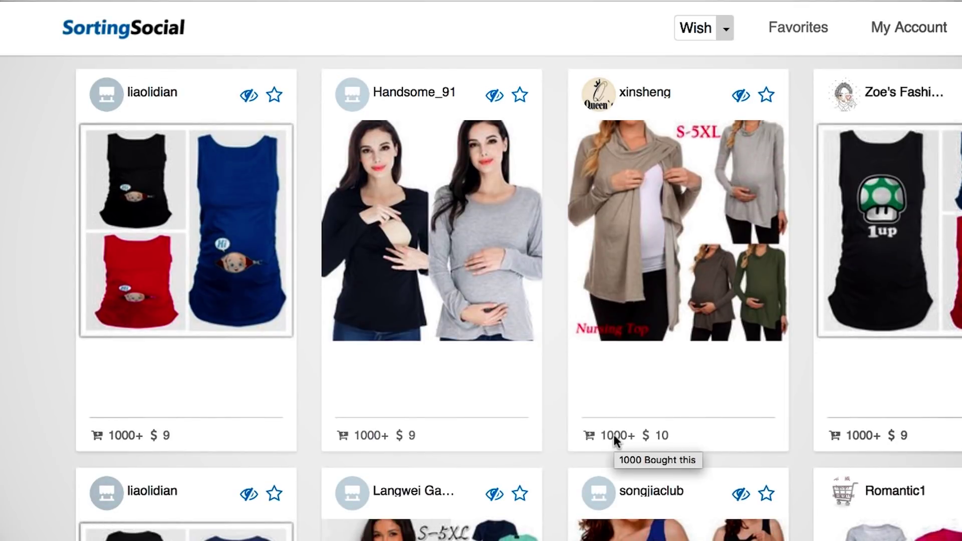
scroll(650, 196, "up", 3)
scroll(651, 200, "down", 2)
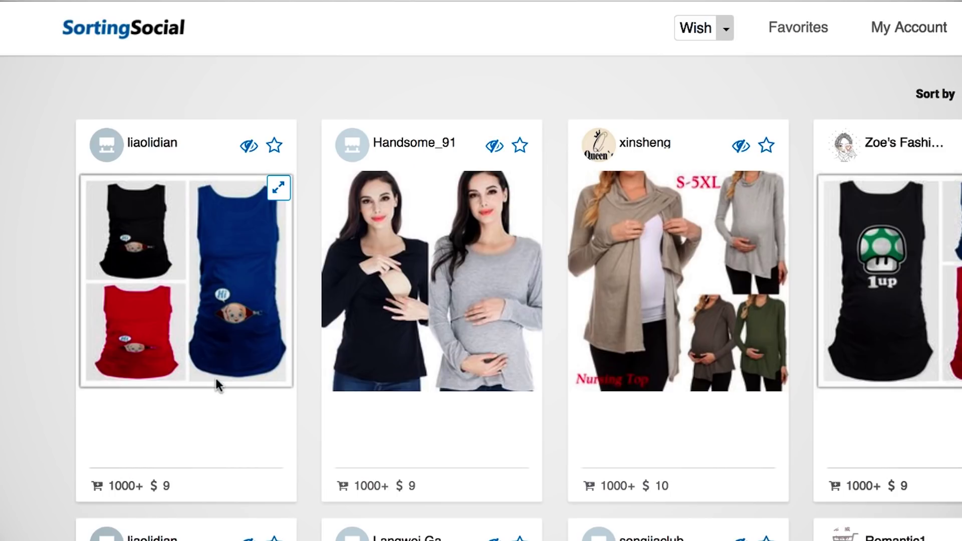
scroll(228, 414, "down", 6)
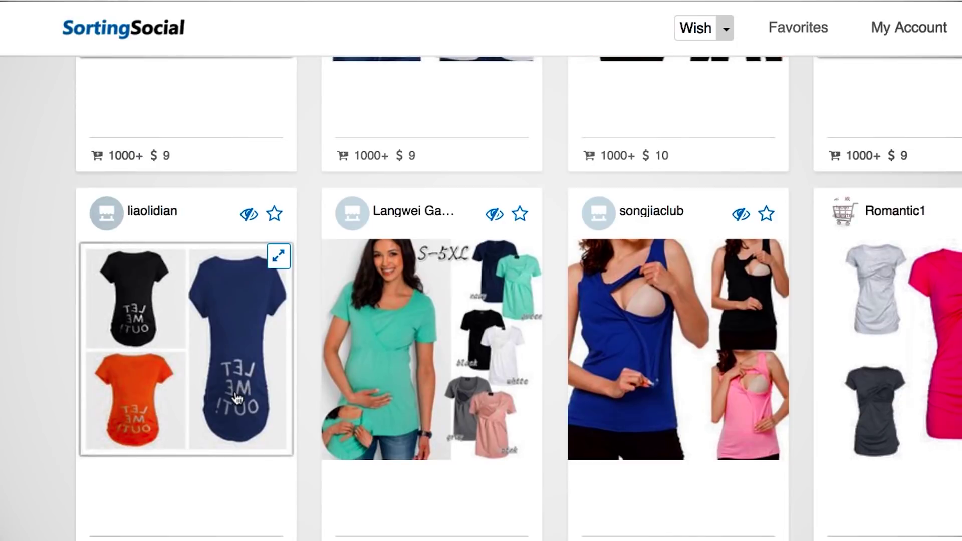
mouse_move(265, 406)
scroll(253, 318, "up", 3)
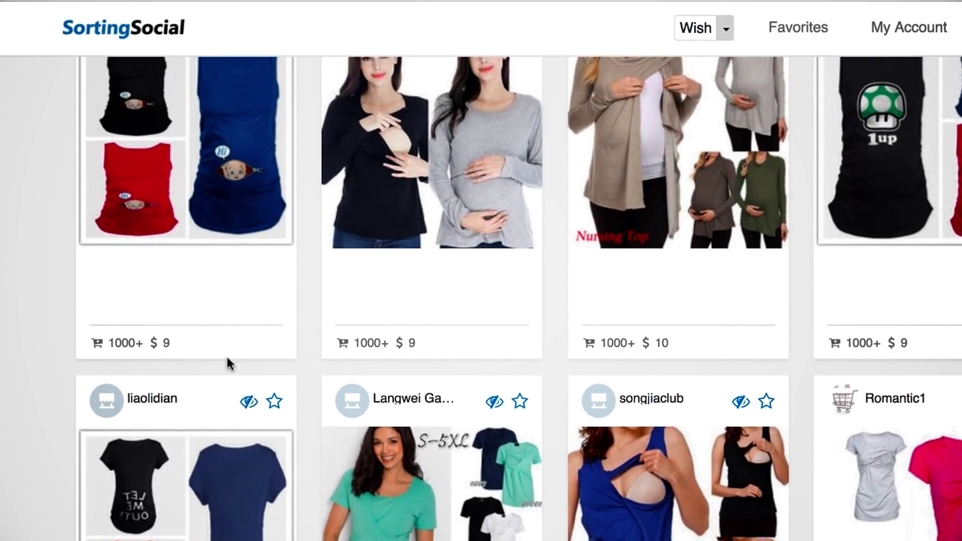
scroll(227, 328, "down", 3)
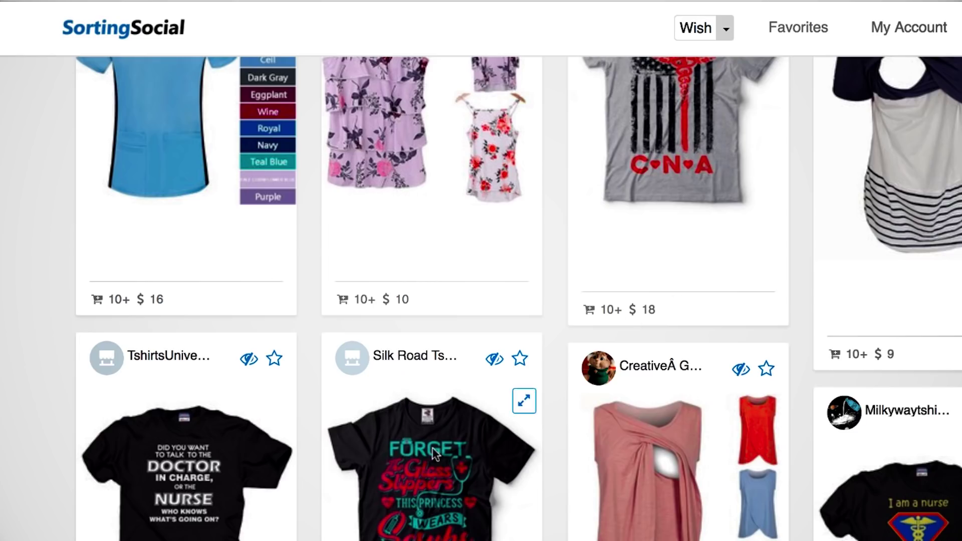
scroll(482, 293, "down", 5)
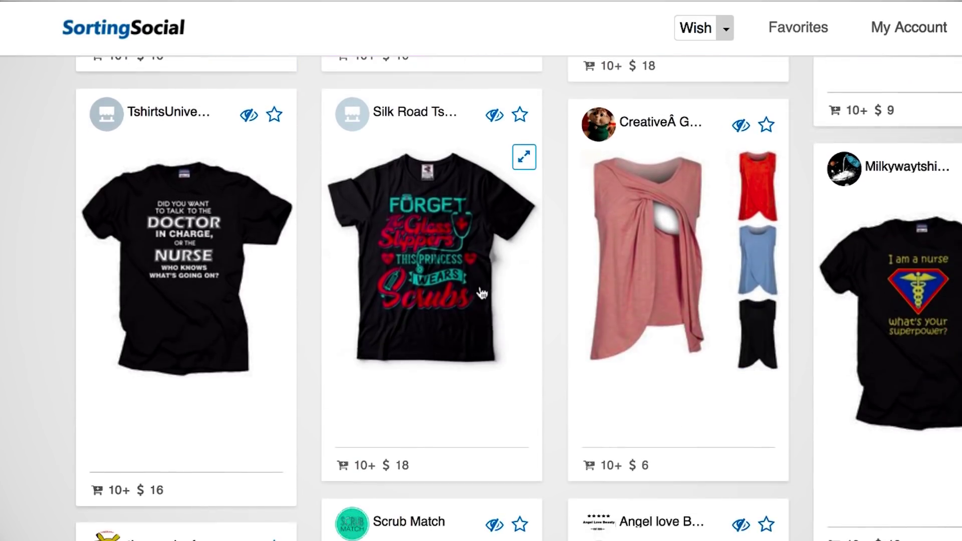
scroll(451, 315, "down", 1)
scroll(395, 412, "down", 7)
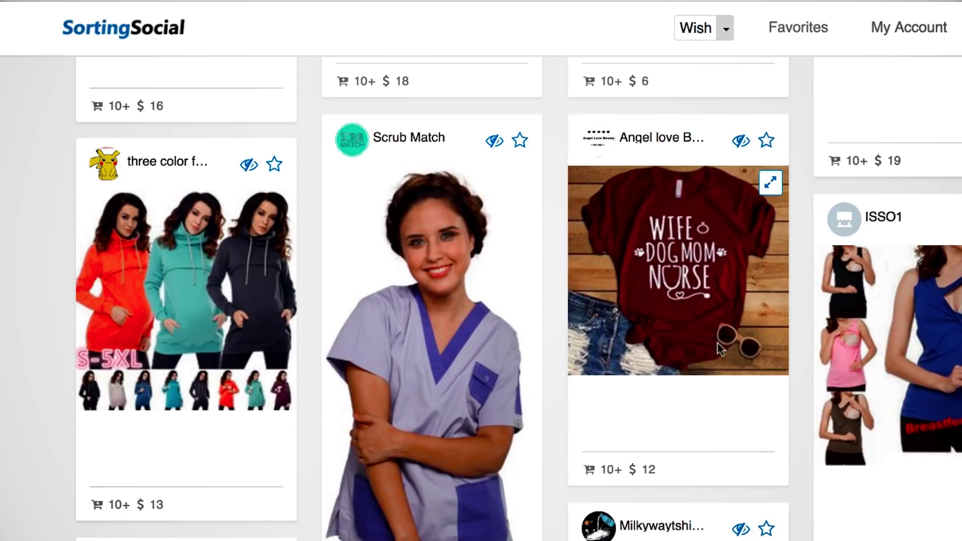
scroll(666, 300, "down", 7)
scroll(665, 303, "down", 3)
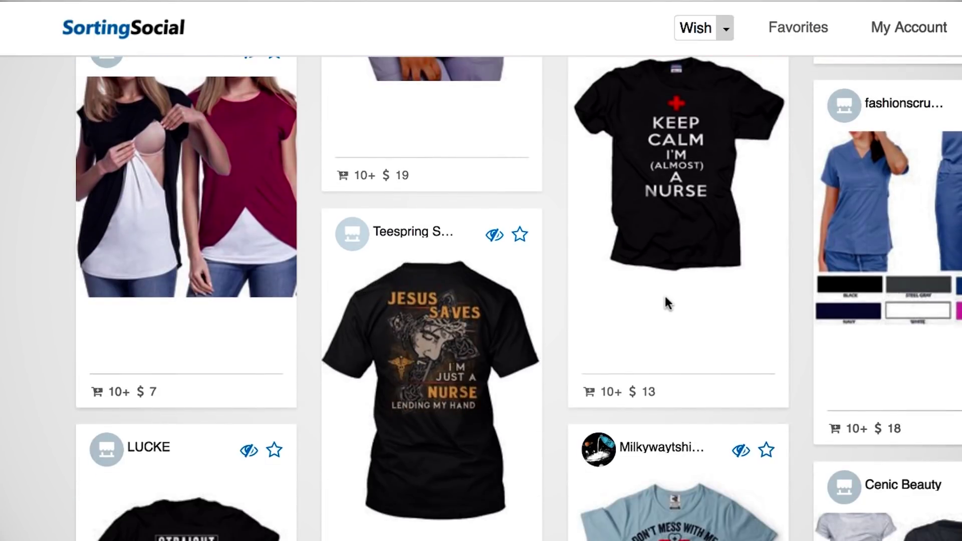
scroll(453, 203, "down", 2)
scroll(715, 315, "down", 9)
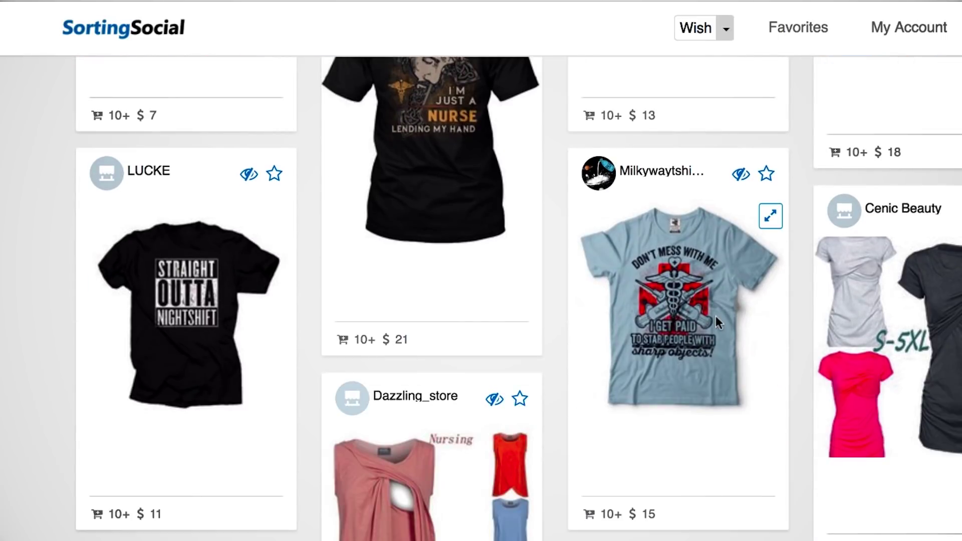
scroll(492, 340, "down", 7)
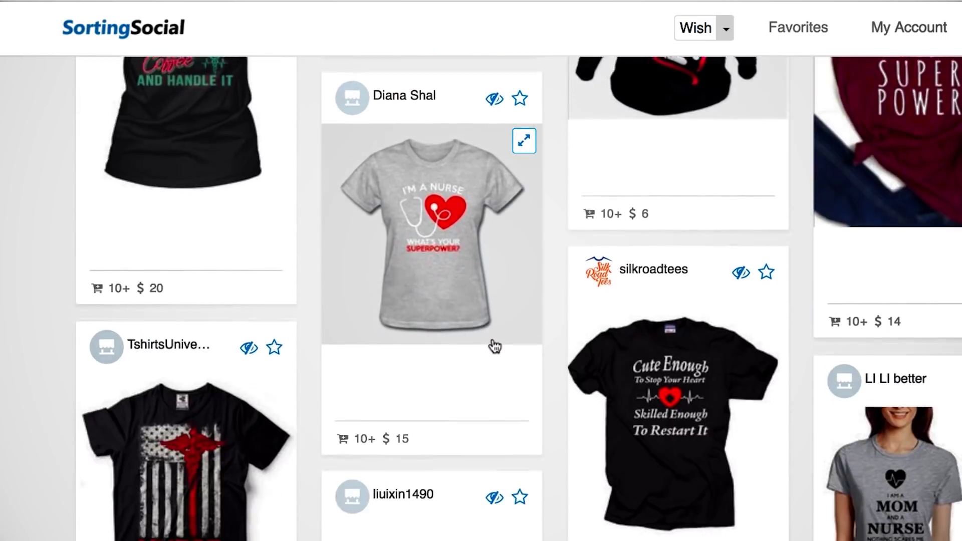
scroll(293, 267, "up", 20)
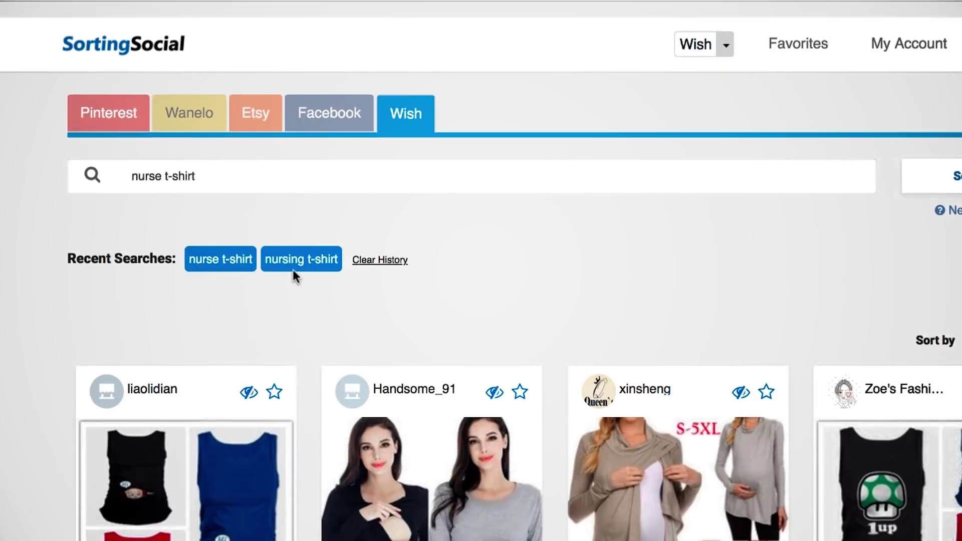
scroll(466, 528, "down", 5)
scroll(555, 354, "up", 5)
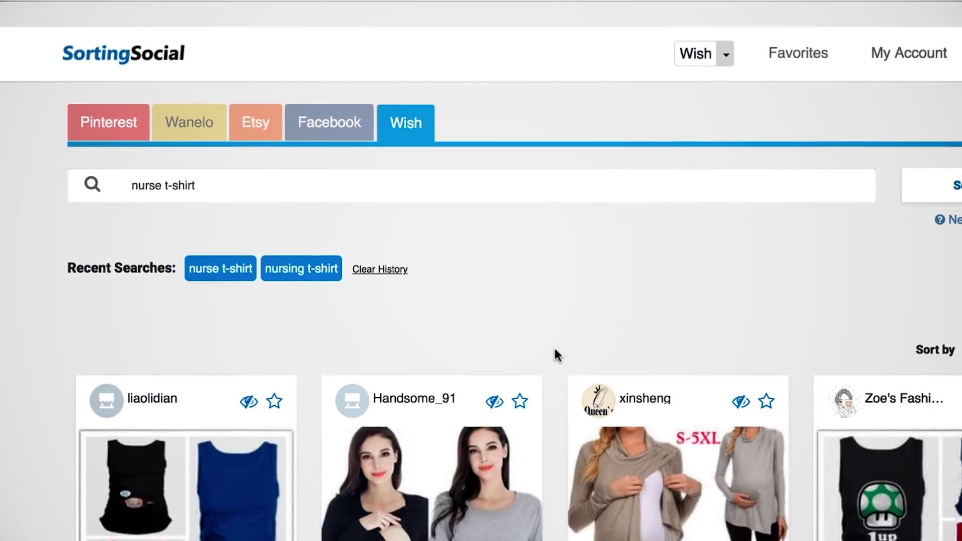
Change the Wish search term from 'nurse t-shirt' to 'nursing inspirational' and run it
left_click(162, 162)
key("BackSpace")
type("ing")
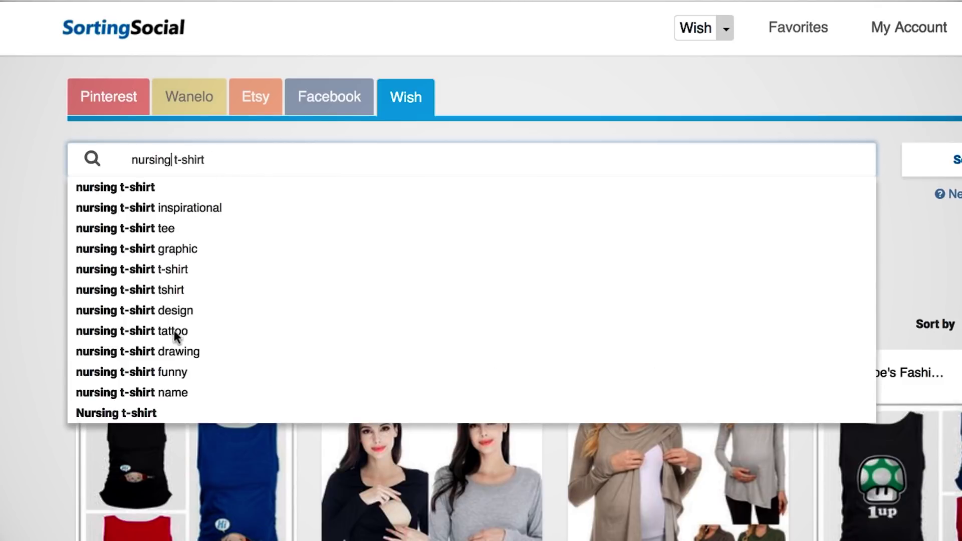
left_click_drag(174, 160, 307, 166)
key("BackSpace")
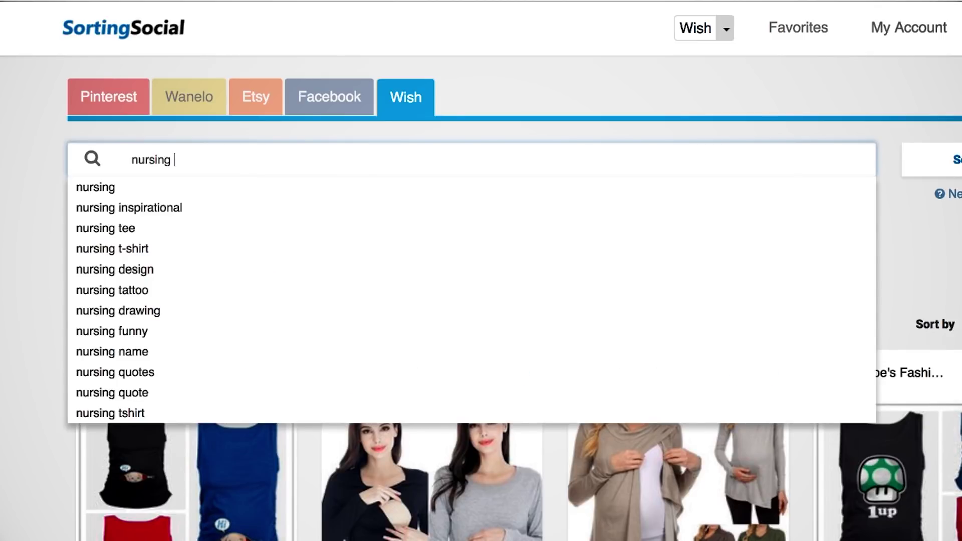
type("swea")
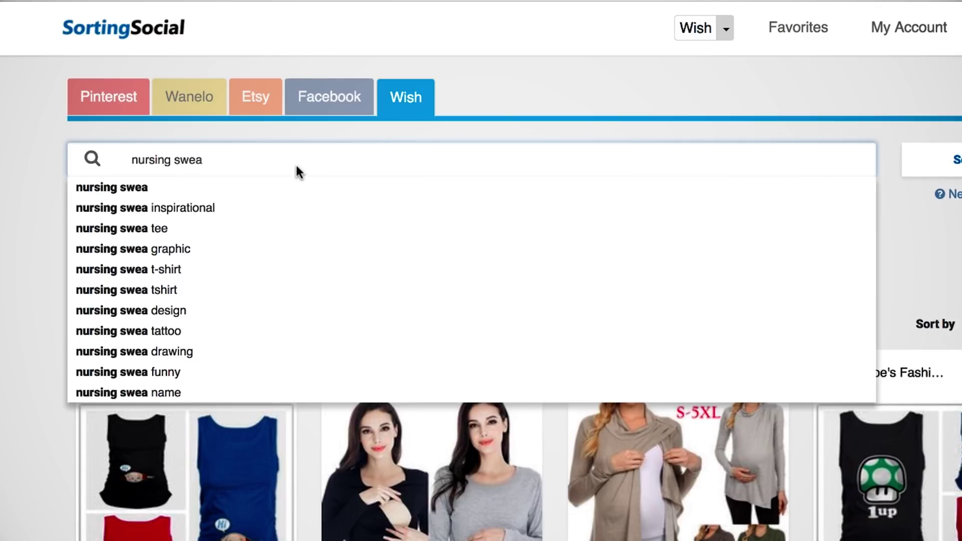
left_click(191, 209)
double_click(189, 159)
key("BackSpace")
key("Return")
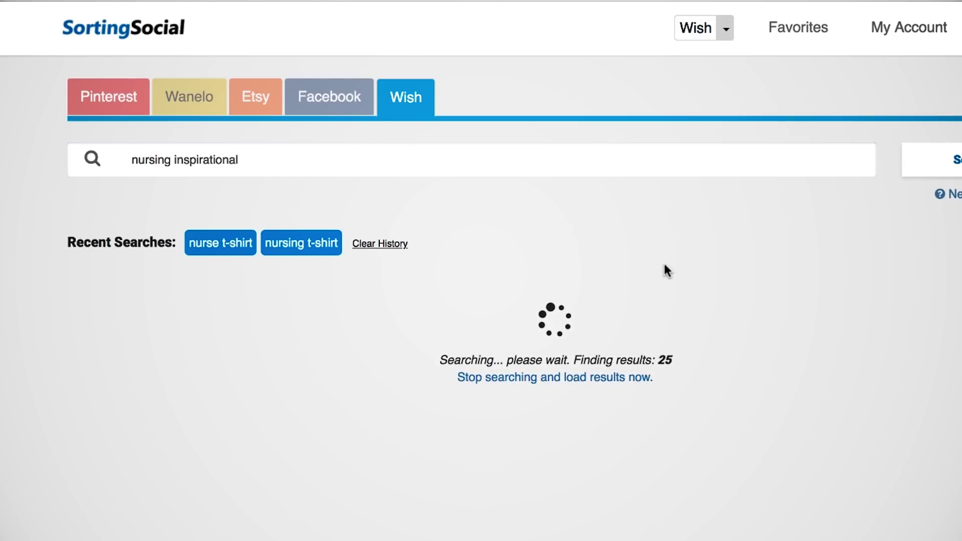
Load the nursing inspirational results found so far and scroll through them
left_click(603, 374)
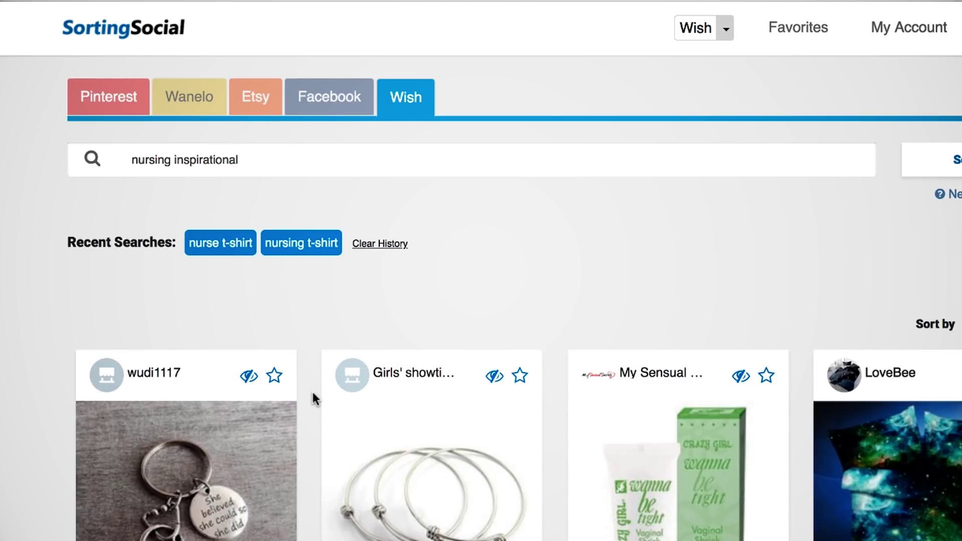
scroll(315, 391, "down", 10)
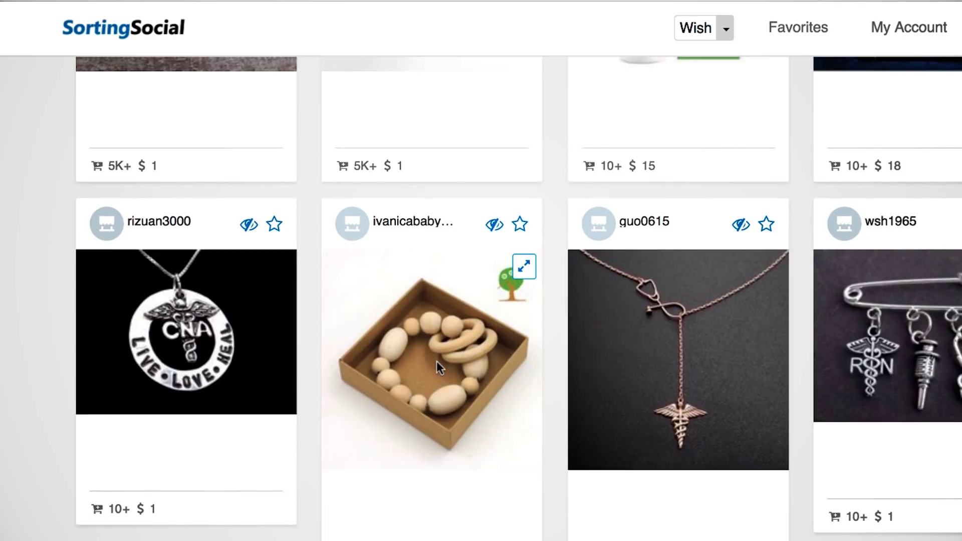
scroll(144, 129, "down", 6)
scroll(176, 150, "up", 1)
scroll(206, 170, "down", 15)
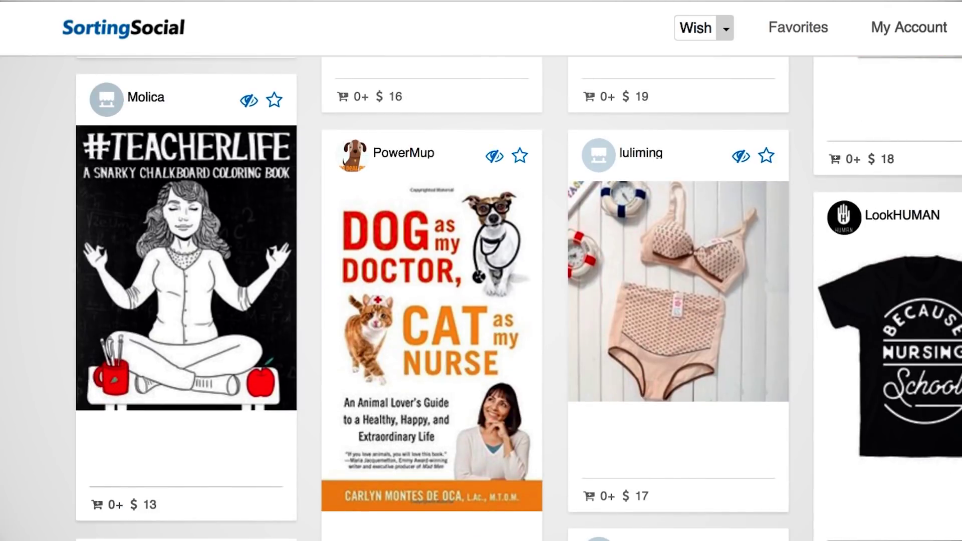
scroll(485, 427, "down", 15)
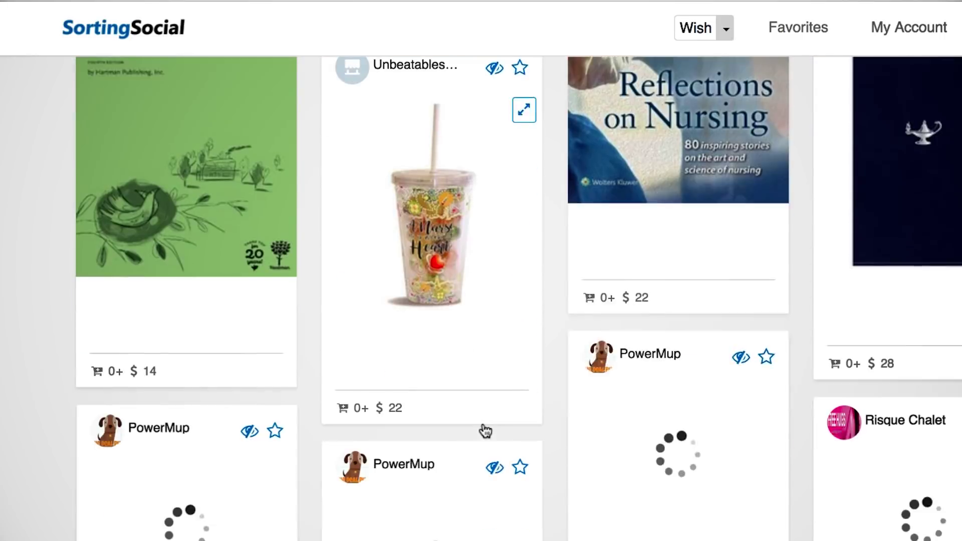
scroll(482, 424, "down", 5)
key("Home")
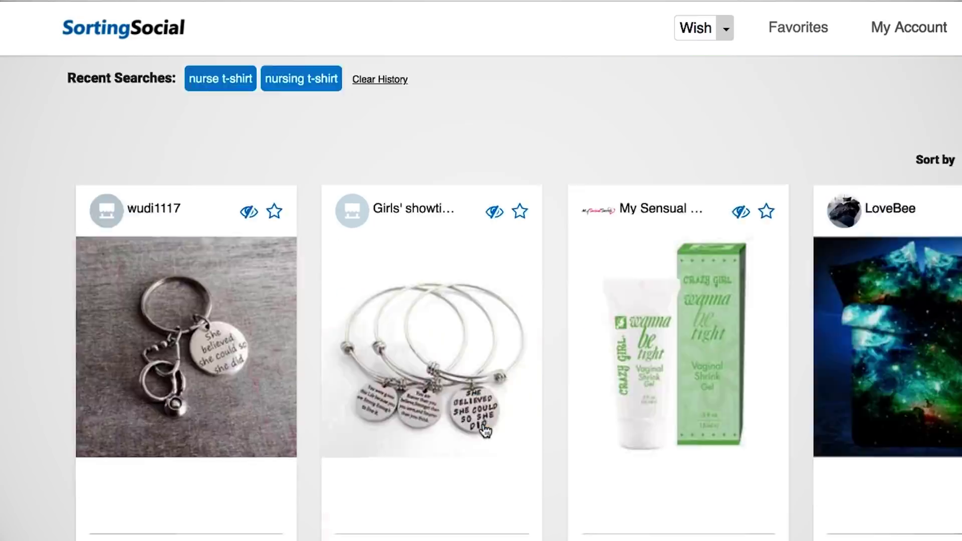
Trim the search term back to just 'nursing'
left_click(173, 169)
double_click(188, 159)
key("BackSpace")
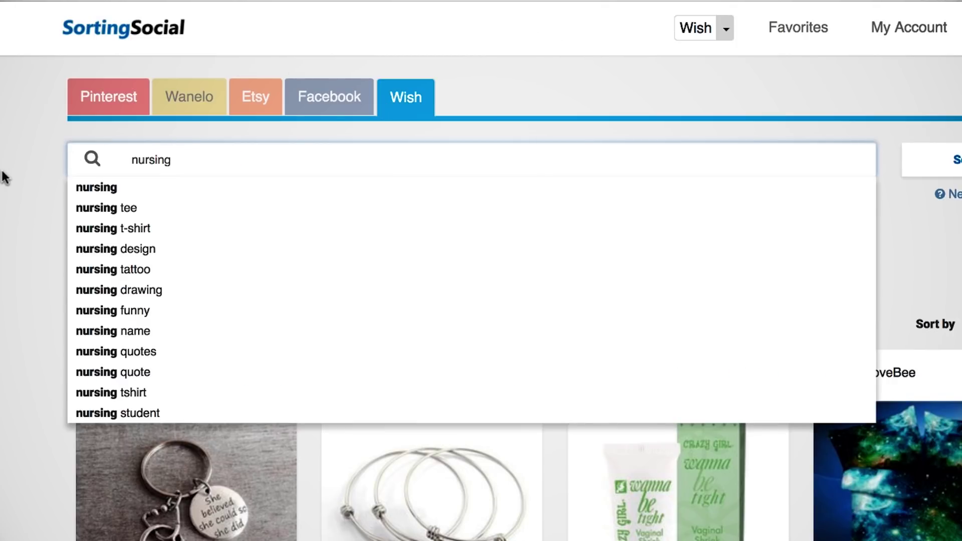
left_click(2, 177)
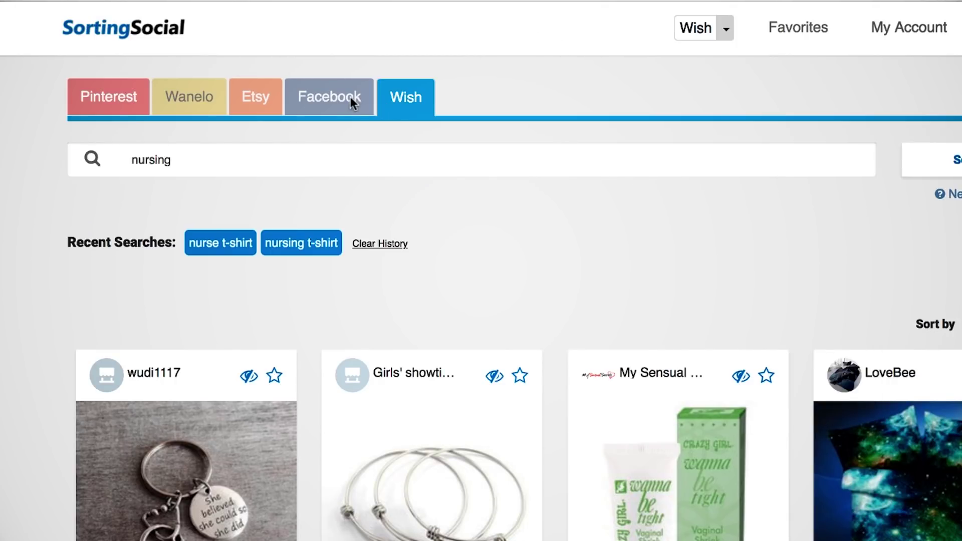
Switch to Facebook, follow the Chrome extension link, and start a Facebook keyword search
left_click(330, 99)
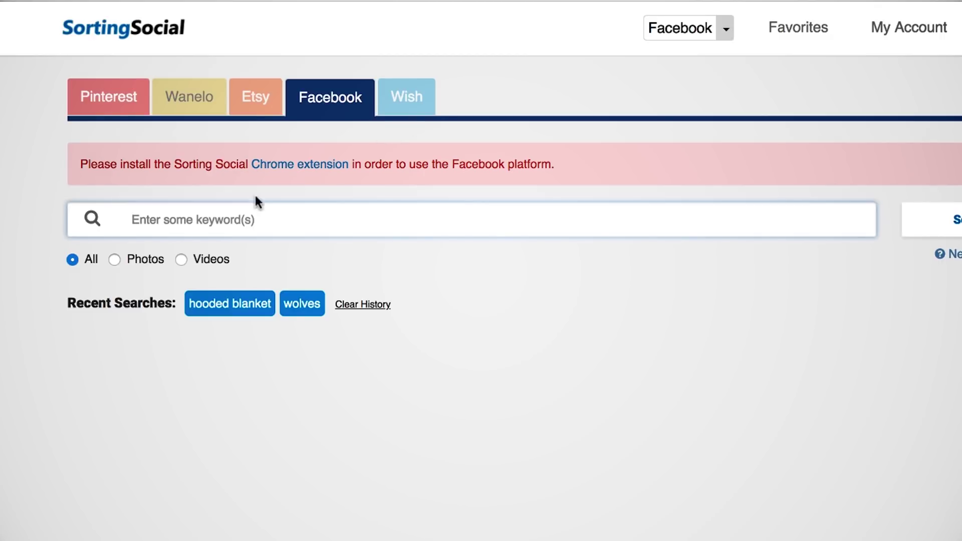
left_click(317, 162)
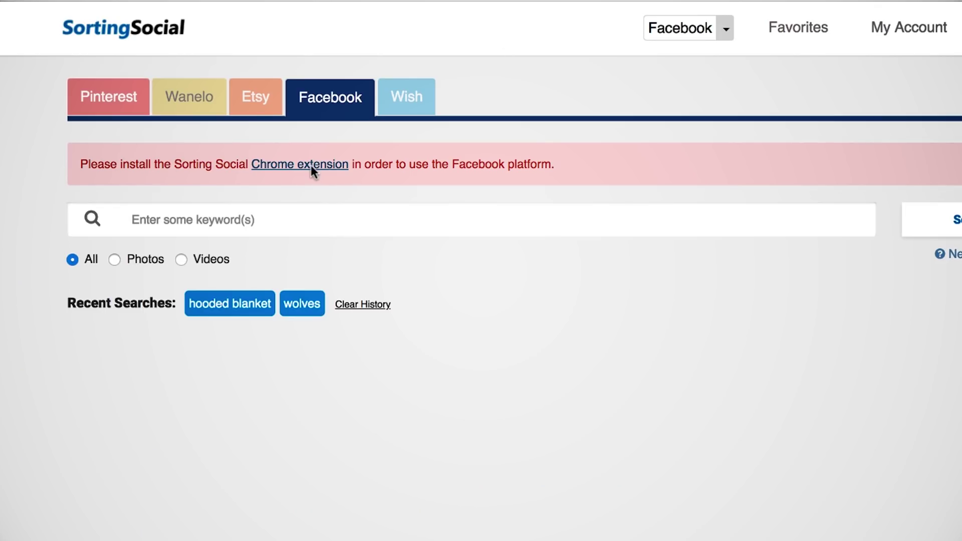
left_click(390, 209)
left_click(255, 299)
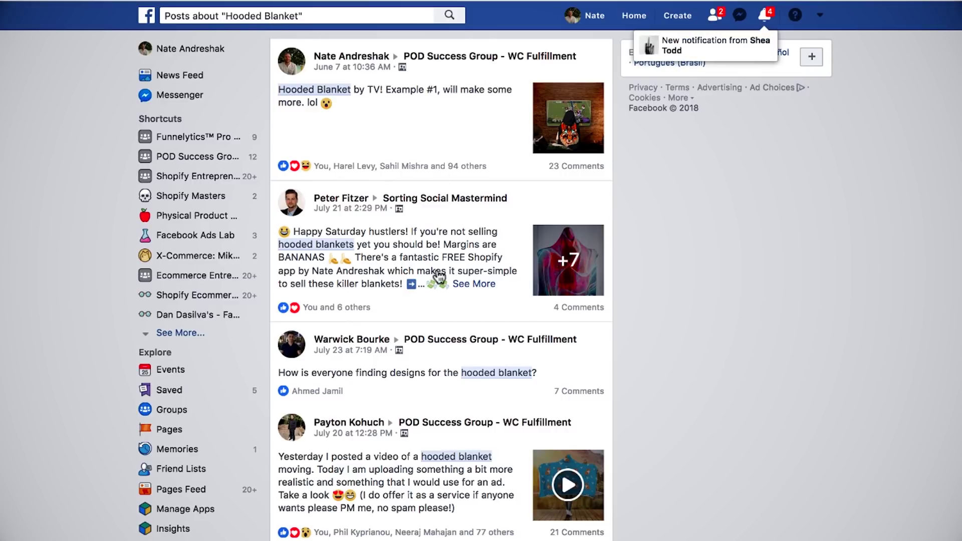
scroll(436, 275, "down", 12)
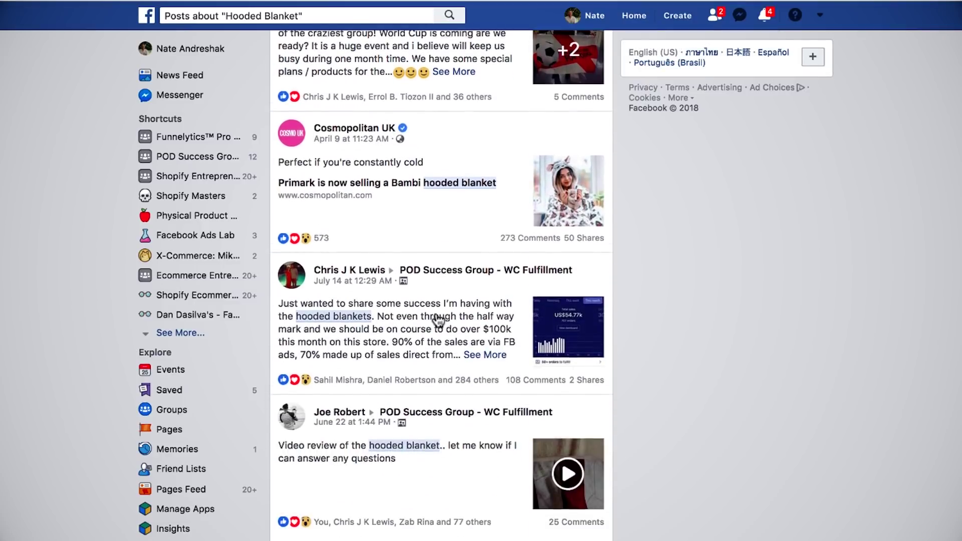
scroll(439, 320, "down", 10)
scroll(476, 371, "down", 15)
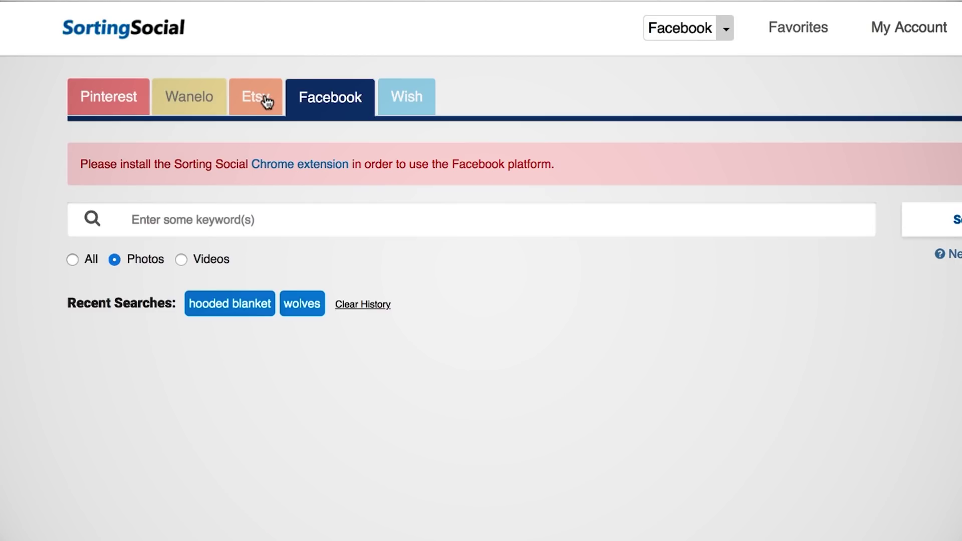
Select Etsy as the product search source
left_click(267, 102)
Search Etsy for 'nursing t-shirt' and load the results found so far
left_click(264, 168)
type("nursing")
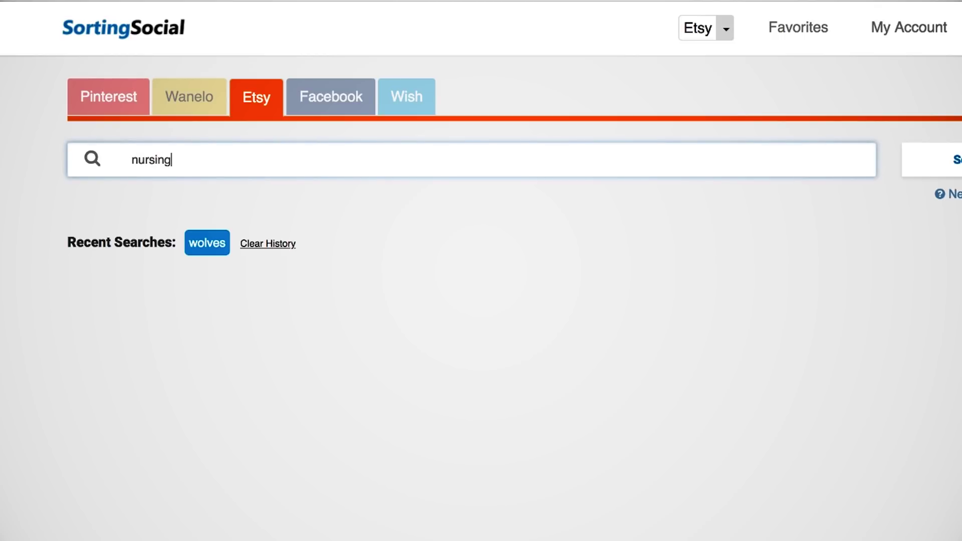
type(" t-shirt")
key("Return")
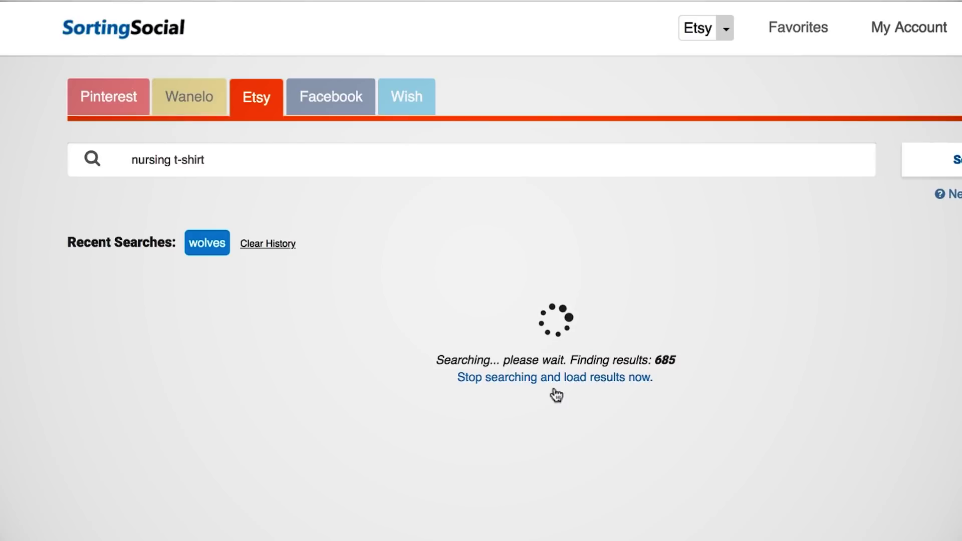
left_click(587, 377)
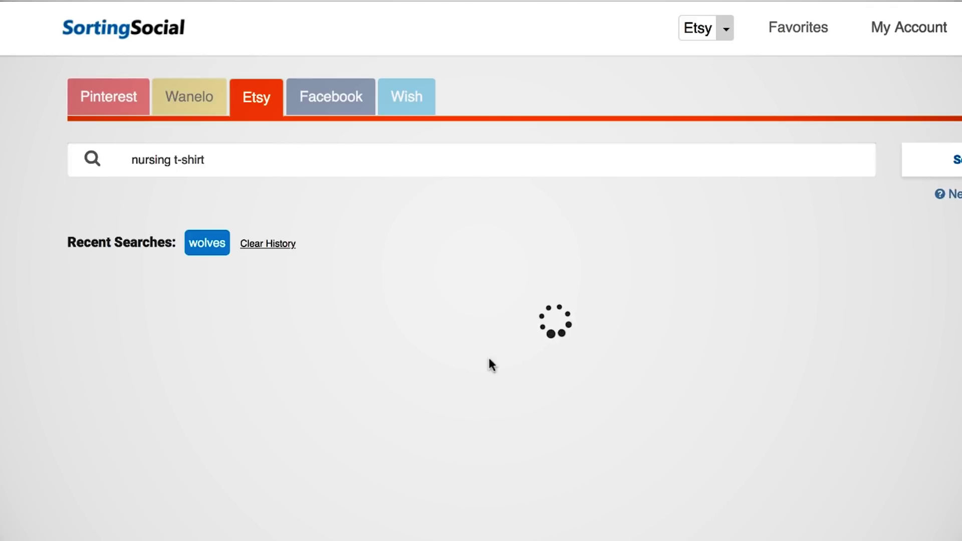
Scroll through the Etsy nursing t-shirt listings, such as NICU Nurse and nurse-life tees
scroll(540, 335, "down", 3)
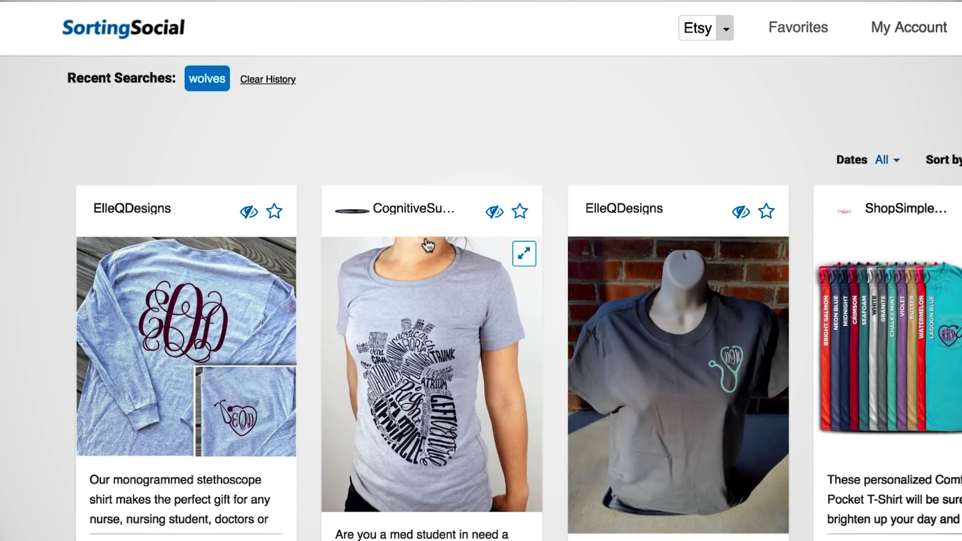
scroll(425, 236, "down", 1)
scroll(425, 236, "down", 6)
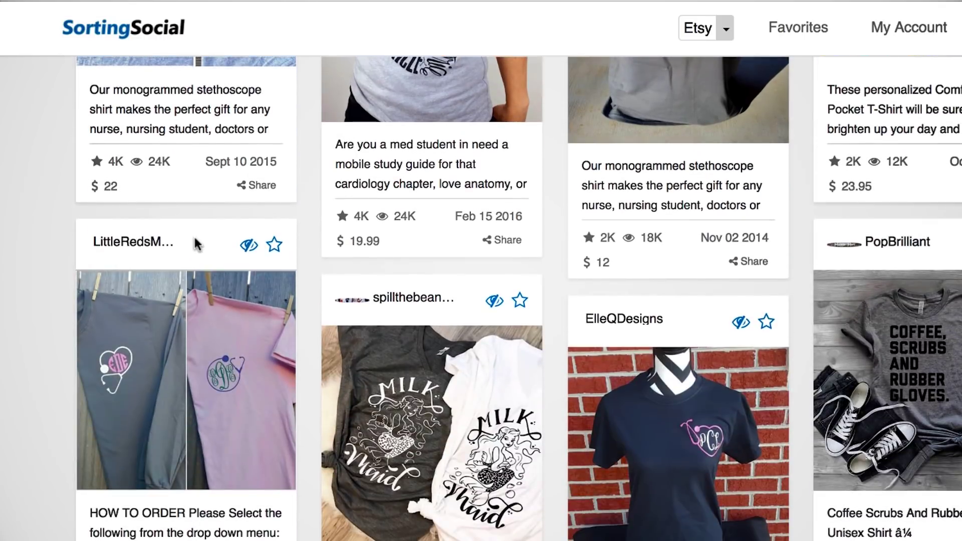
scroll(108, 296, "up", 3)
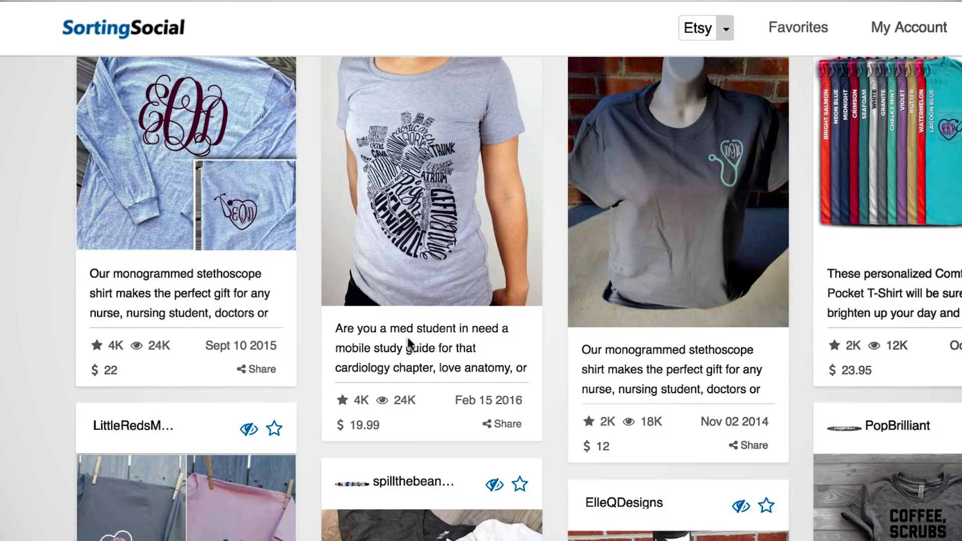
scroll(407, 337, "down", 1)
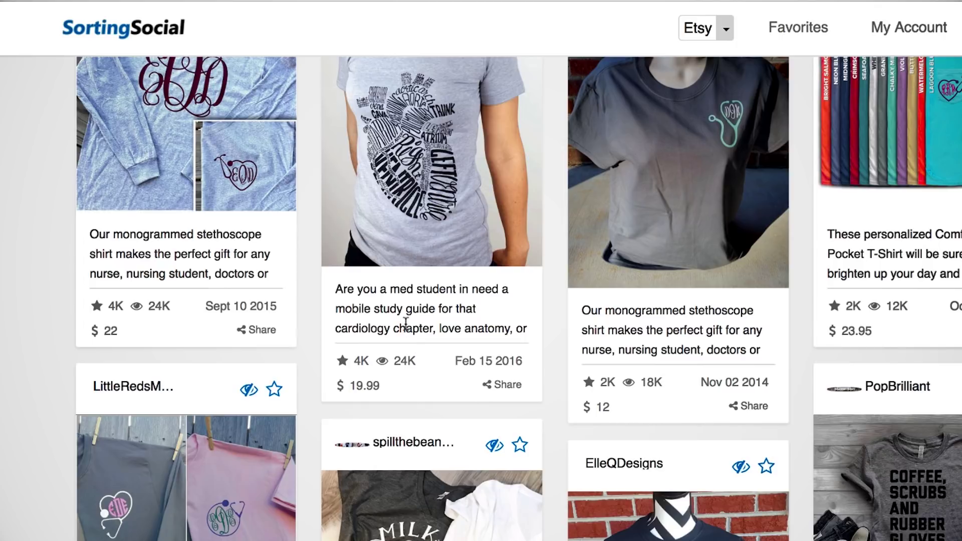
scroll(398, 245, "down", 10)
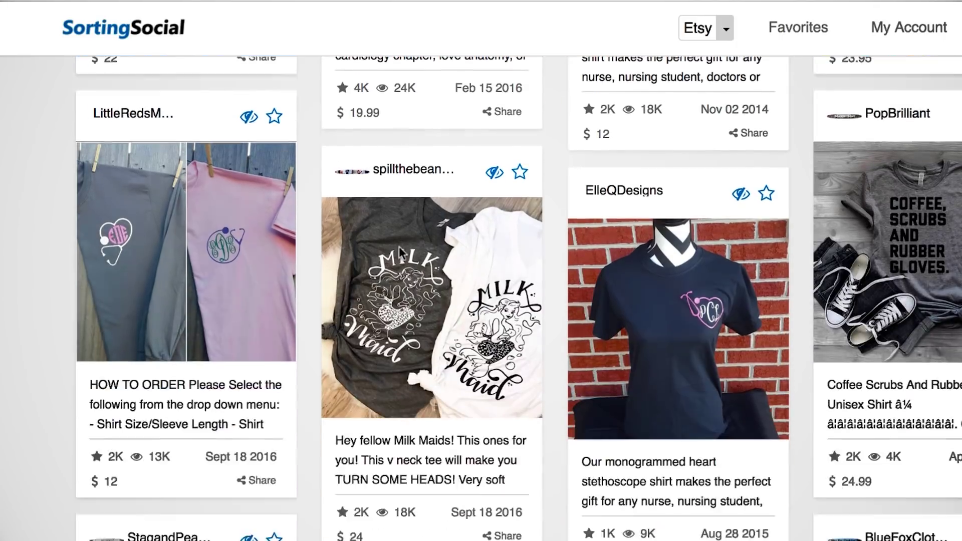
scroll(398, 245, "down", 7)
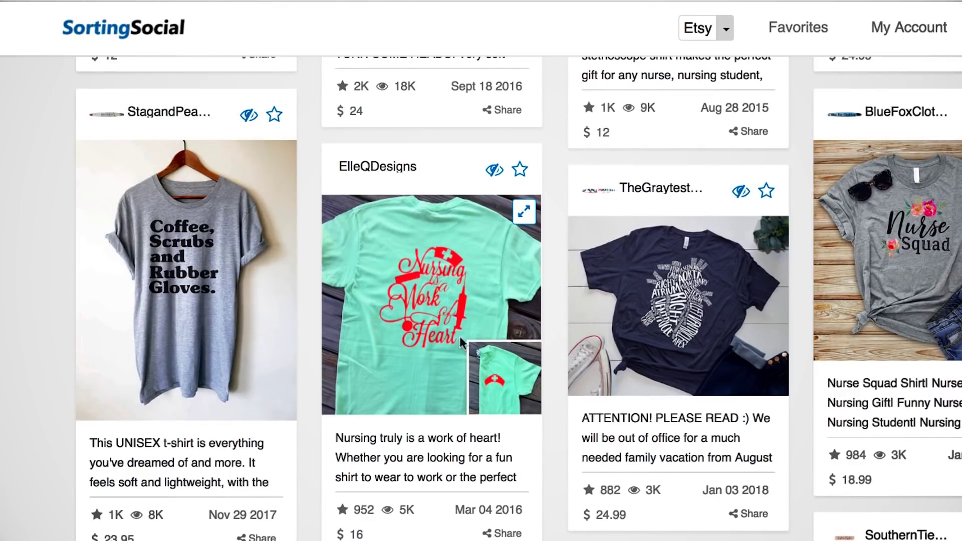
scroll(407, 357, "down", 16)
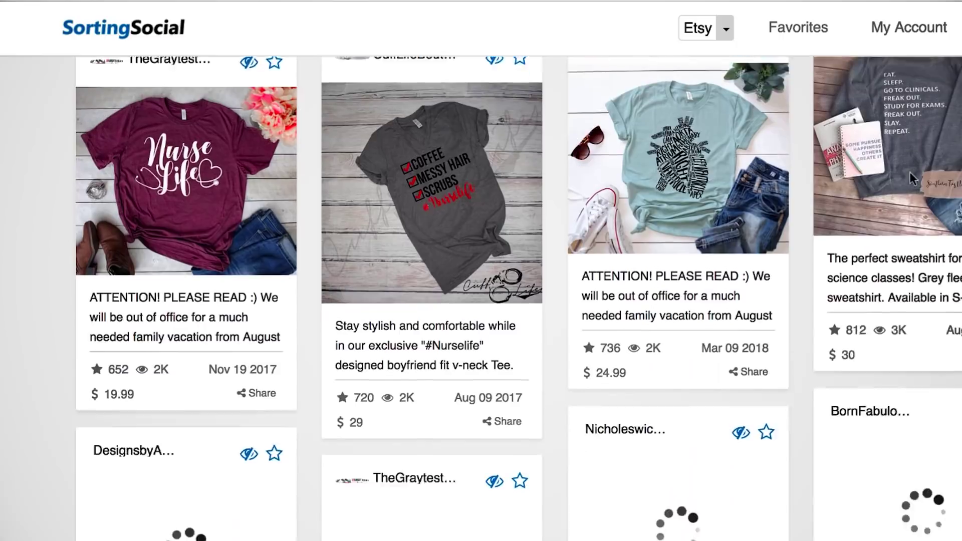
scroll(485, 232, "down", 9)
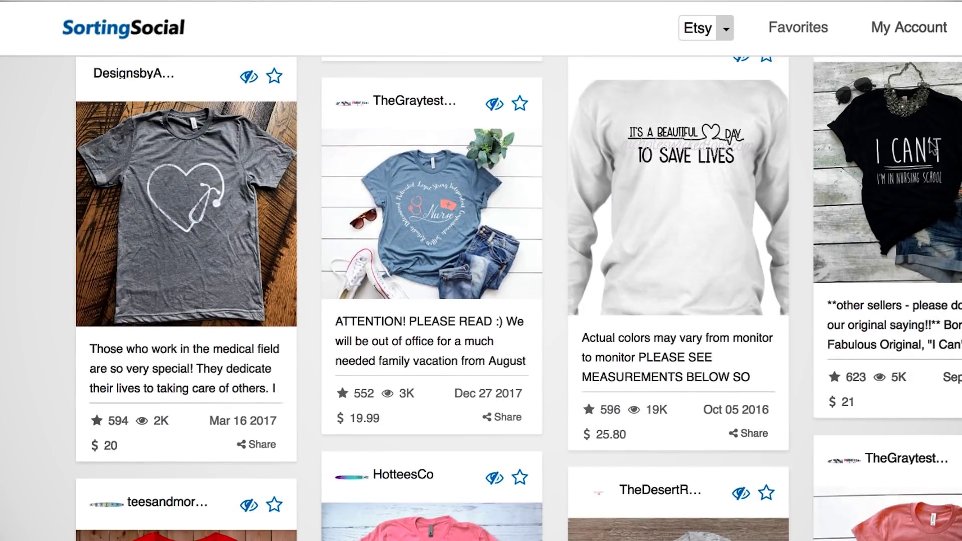
scroll(749, 246, "down", 7)
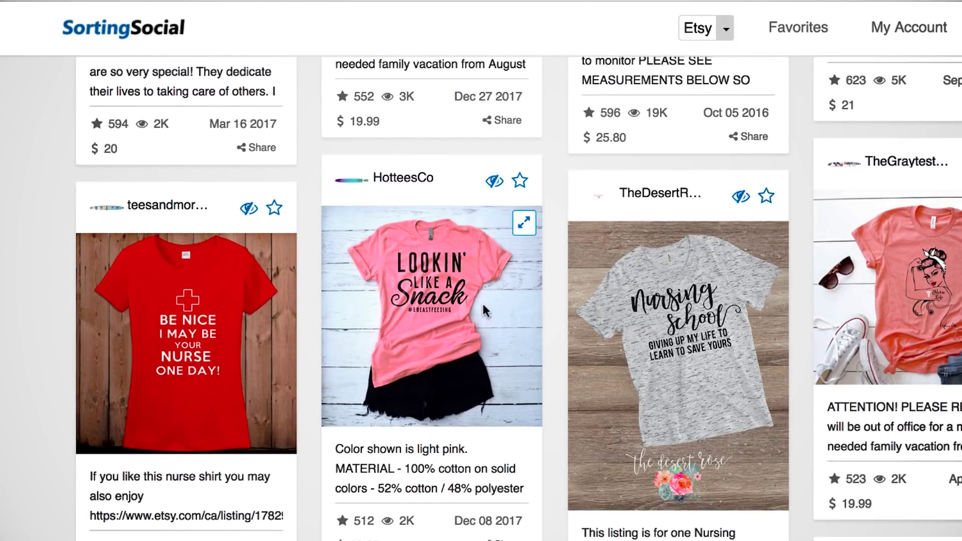
scroll(482, 302, "down", 3)
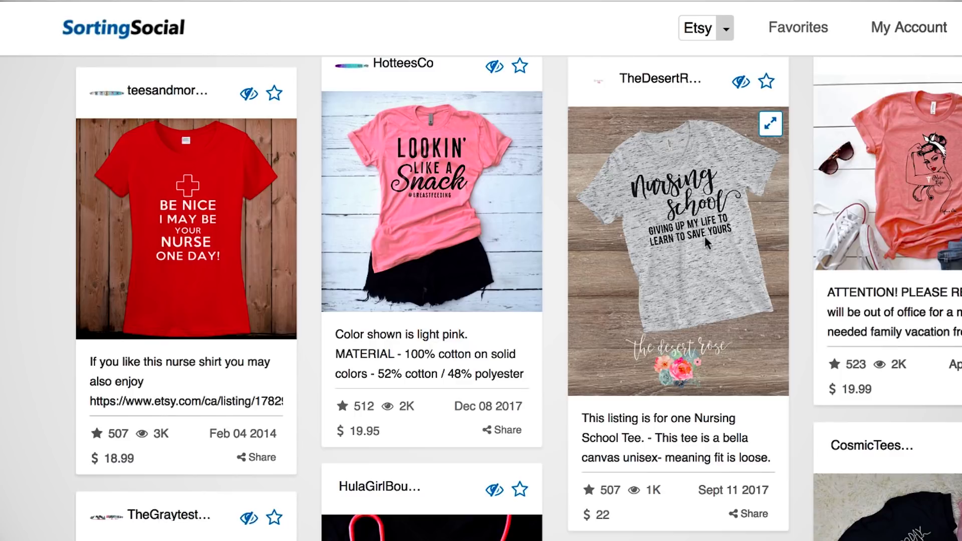
scroll(704, 236, "down", 8)
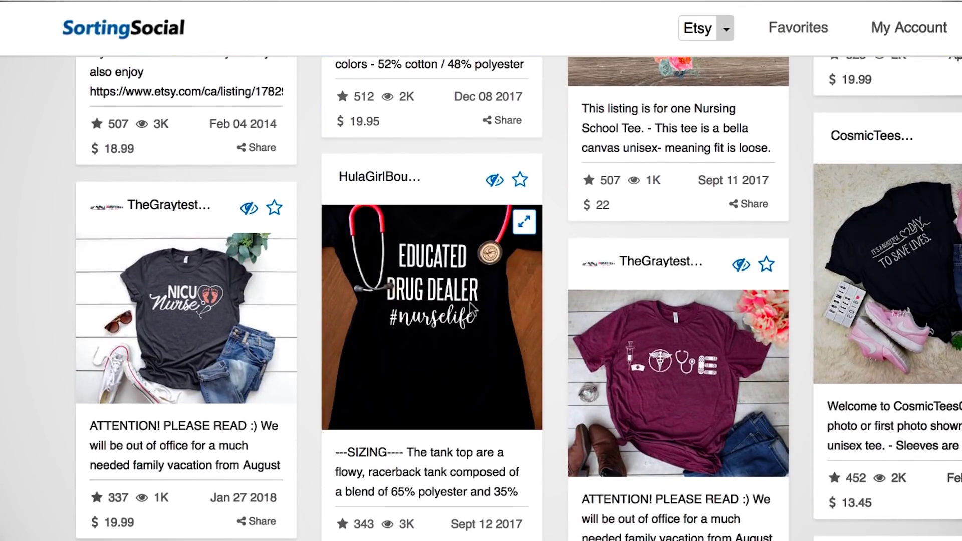
scroll(461, 236, "down", 18)
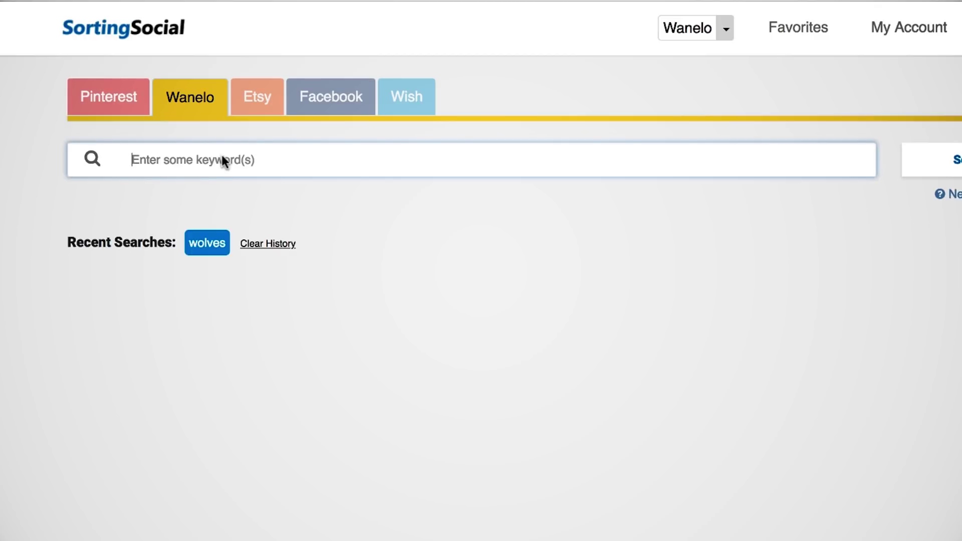
Enter 'nursing tshirt' as the Wanelo keyword and run the search
type("nursing tshirt")
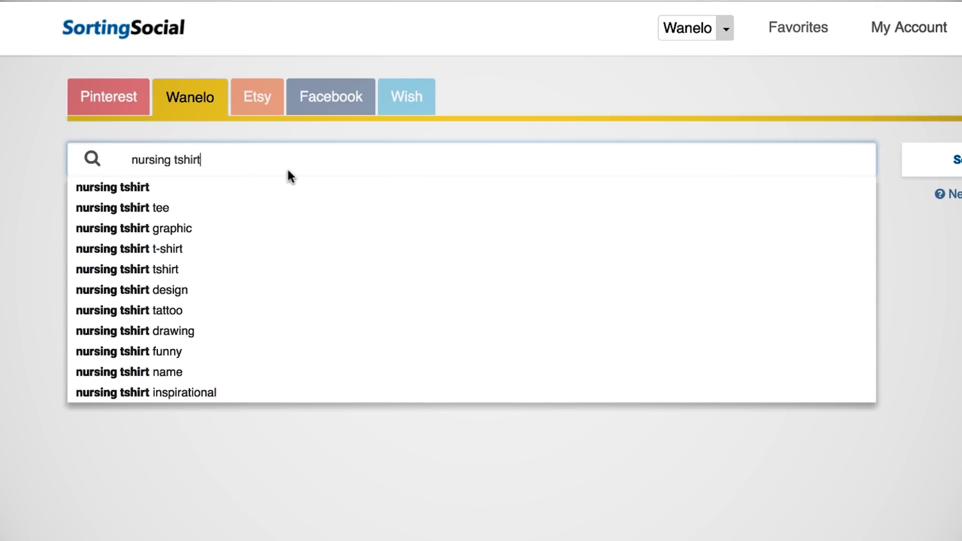
left_click(949, 174)
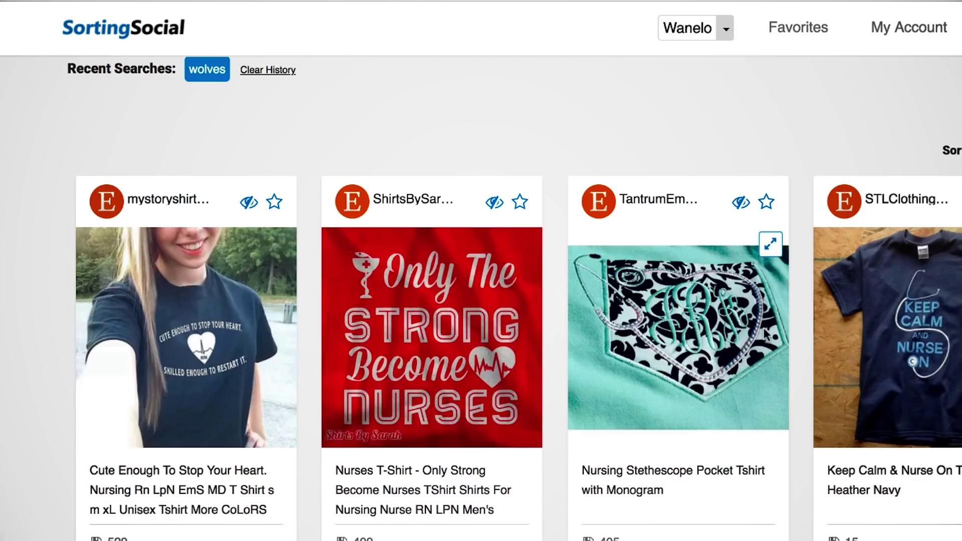
Scroll the Wanelo nursing tshirt results down to the Next results button and footer
scroll(765, 333, "down", 2)
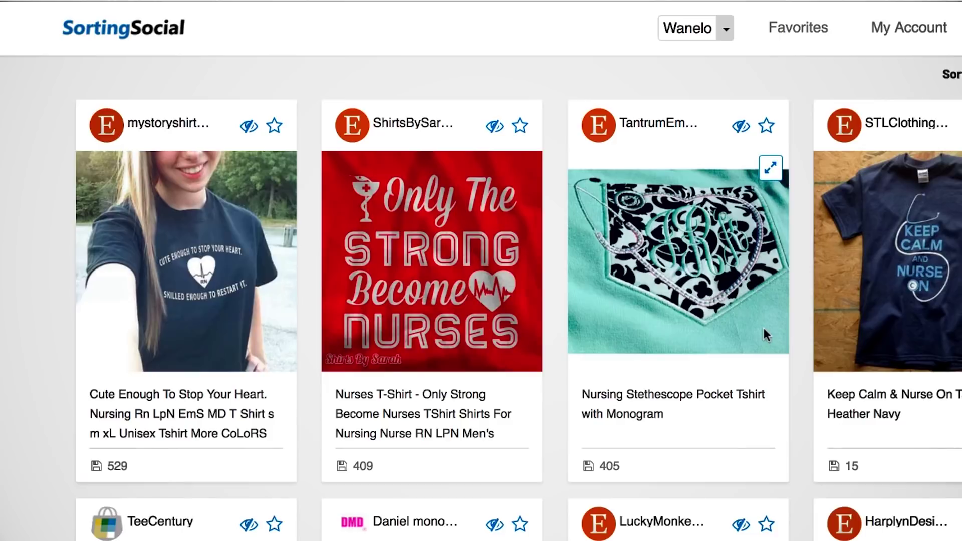
scroll(465, 318, "down", 10)
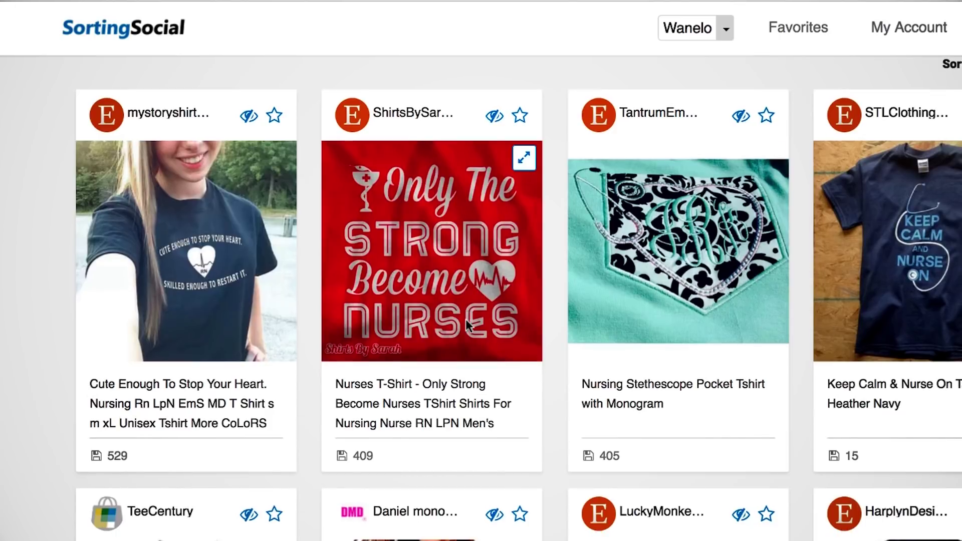
scroll(717, 292, "down", 5)
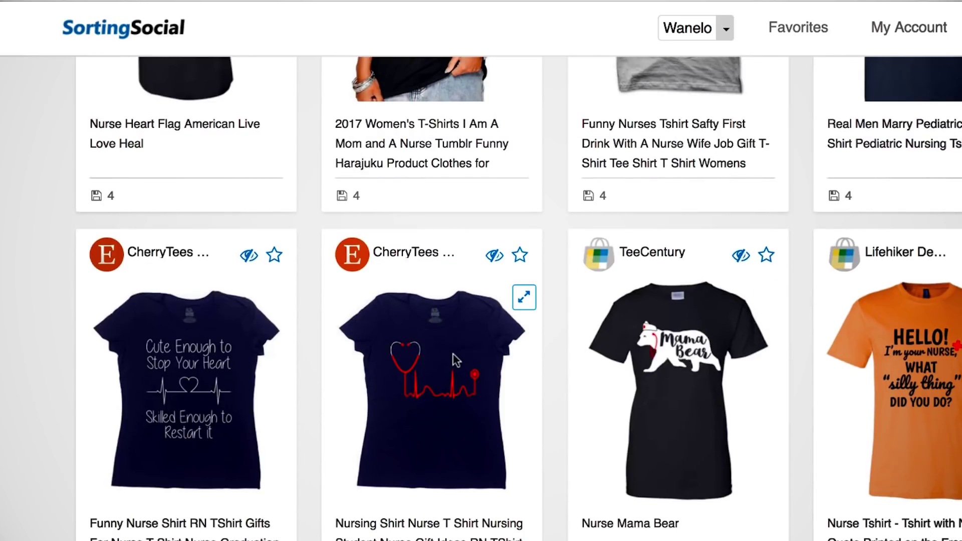
scroll(455, 359, "down", 8)
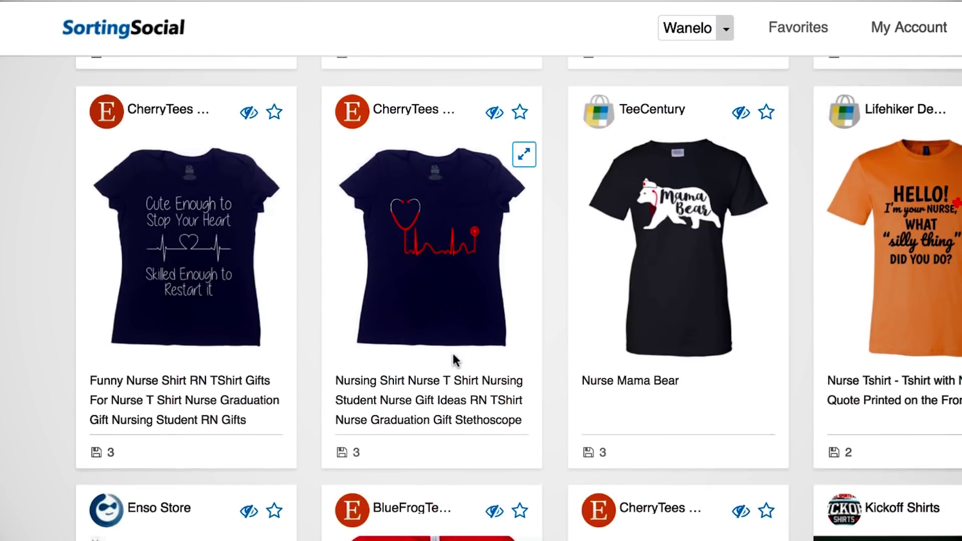
scroll(455, 360, "down", 9)
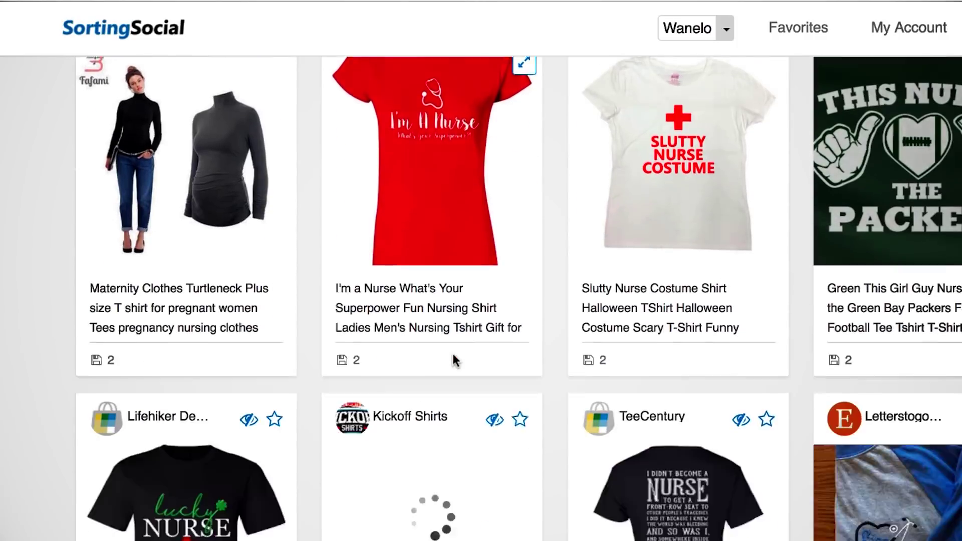
scroll(831, 288, "up", 5)
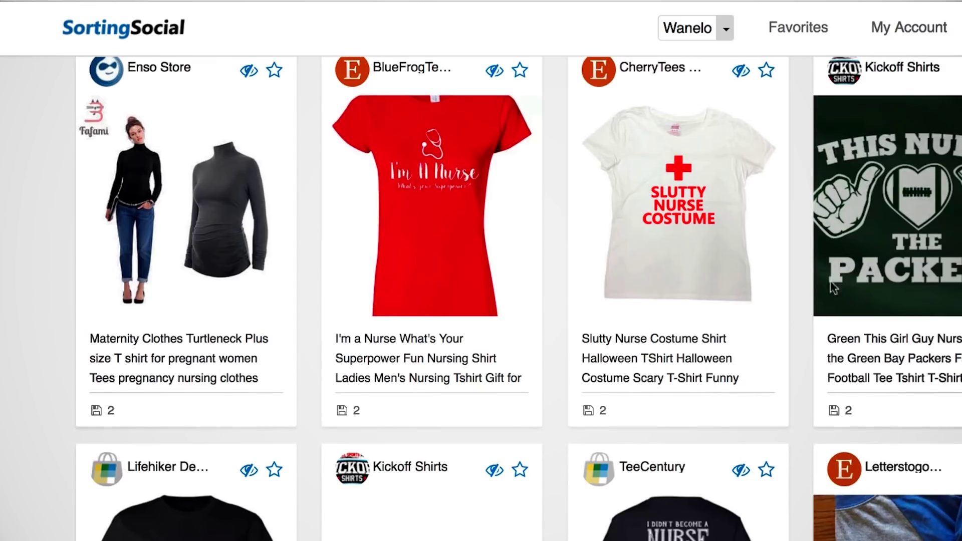
scroll(892, 291, "down", 17)
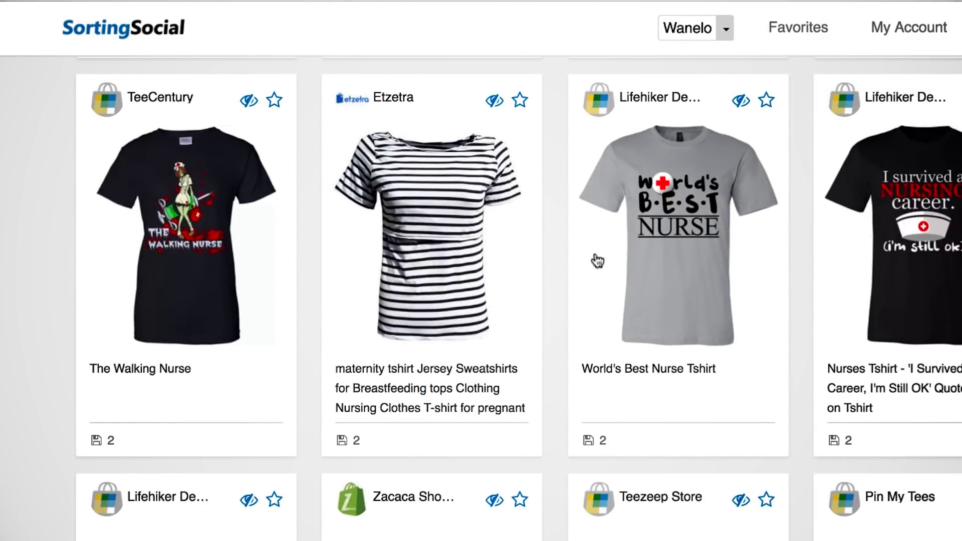
scroll(383, 278, "down", 8)
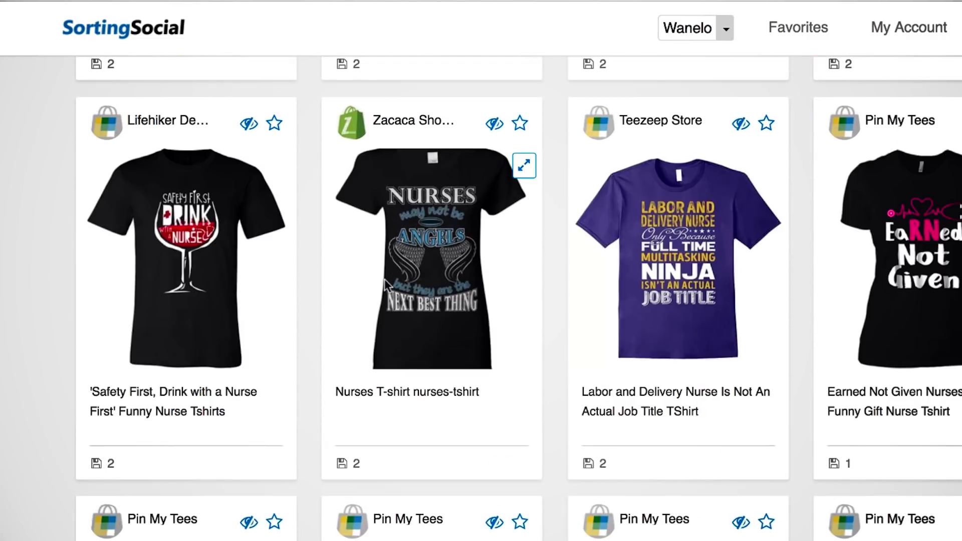
scroll(384, 279, "down", 3)
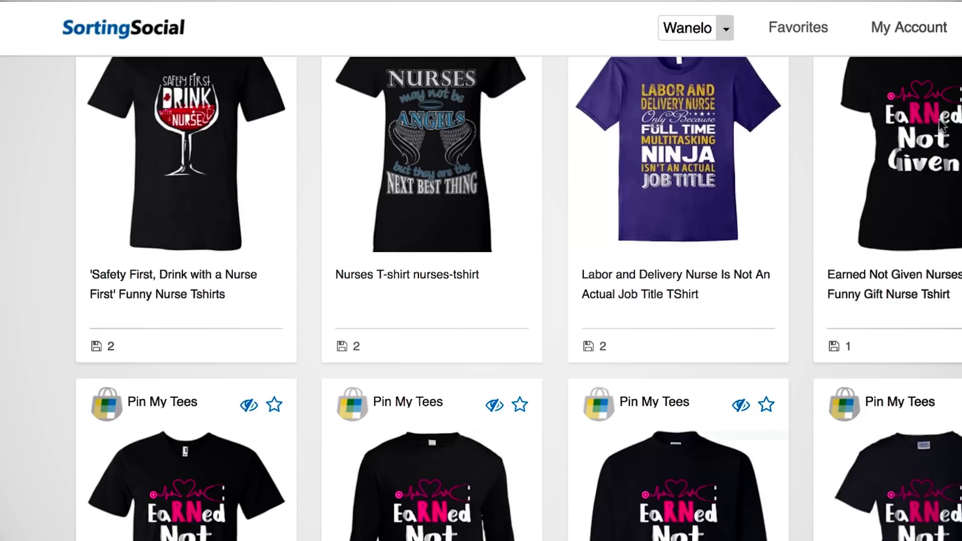
scroll(777, 284, "down", 5)
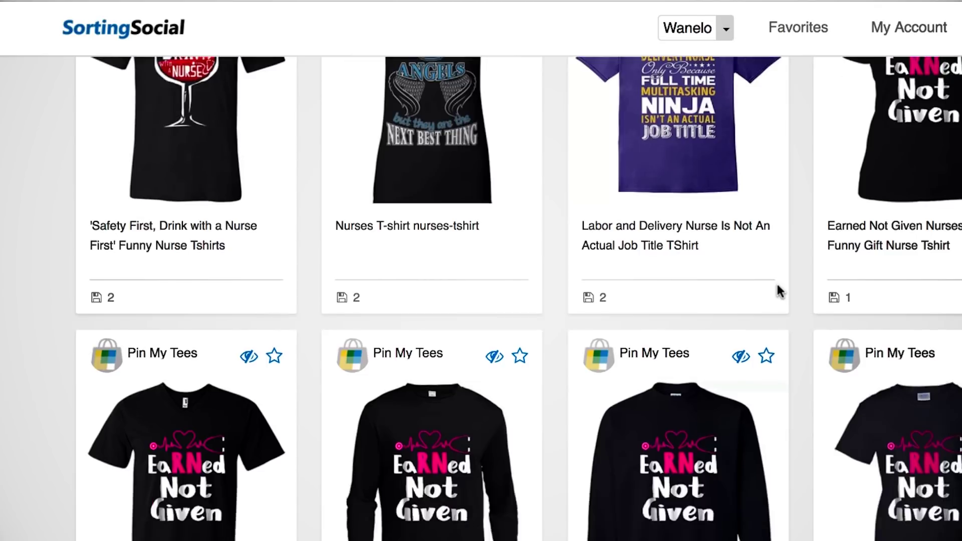
scroll(680, 306, "down", 12)
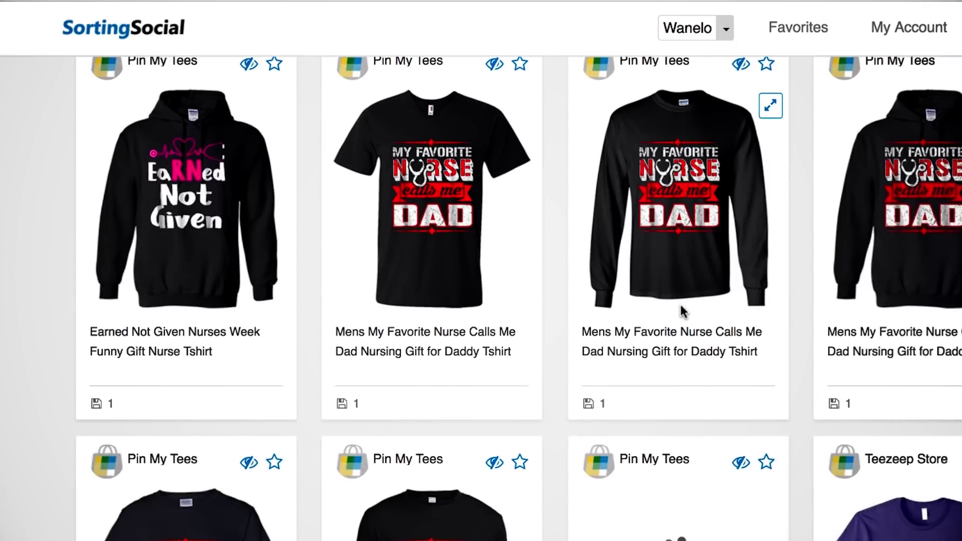
scroll(680, 305, "down", 3)
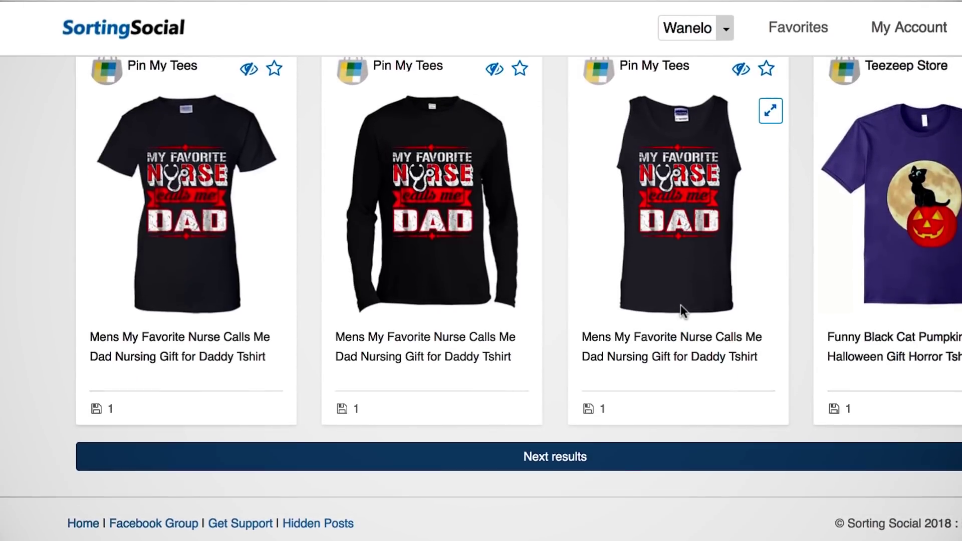